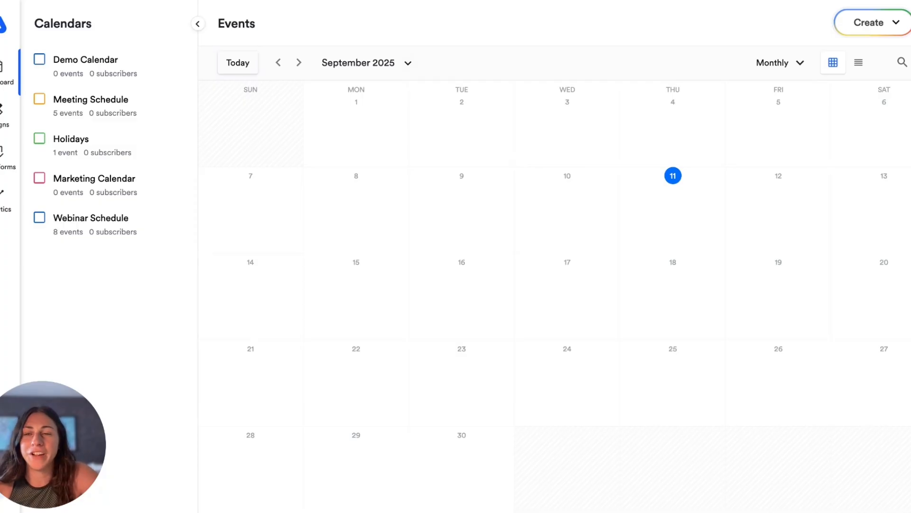
Step: Start a new event and title it "Demo Event"
click(869, 22)
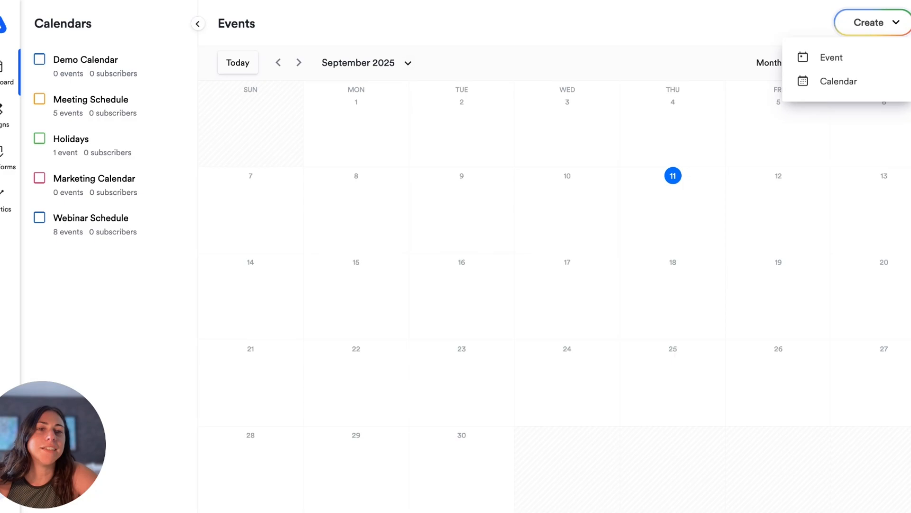
click(826, 61)
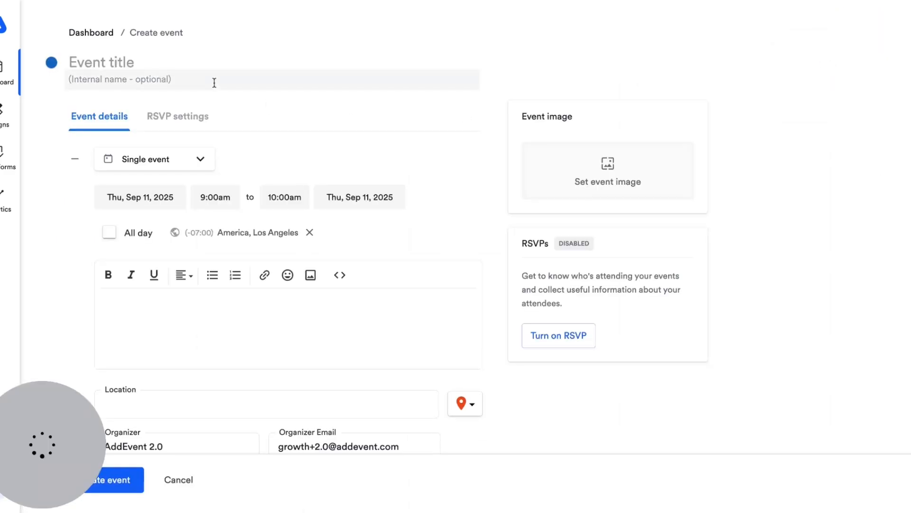
click(125, 56)
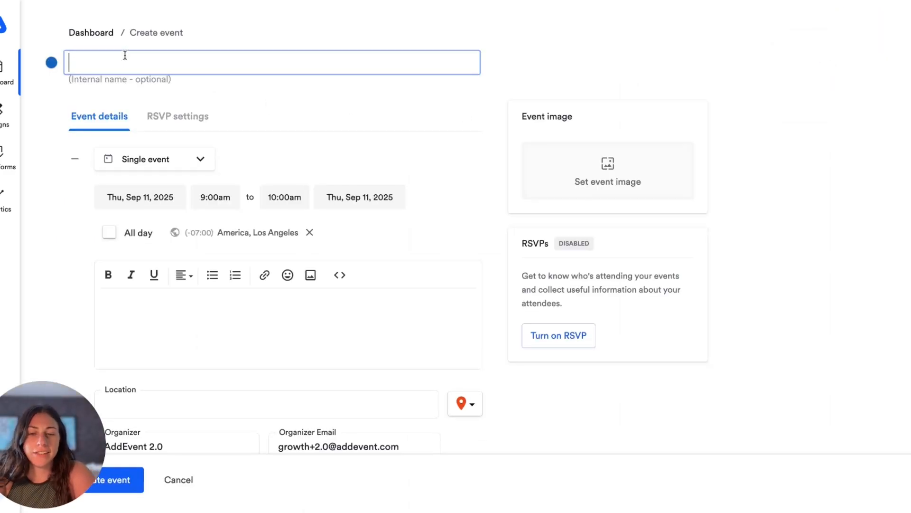
text(Dem)
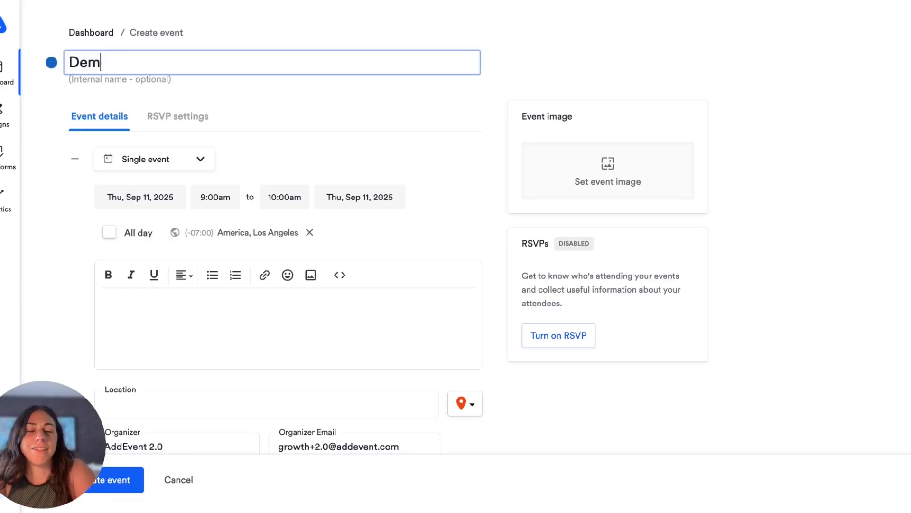
text(o Event)
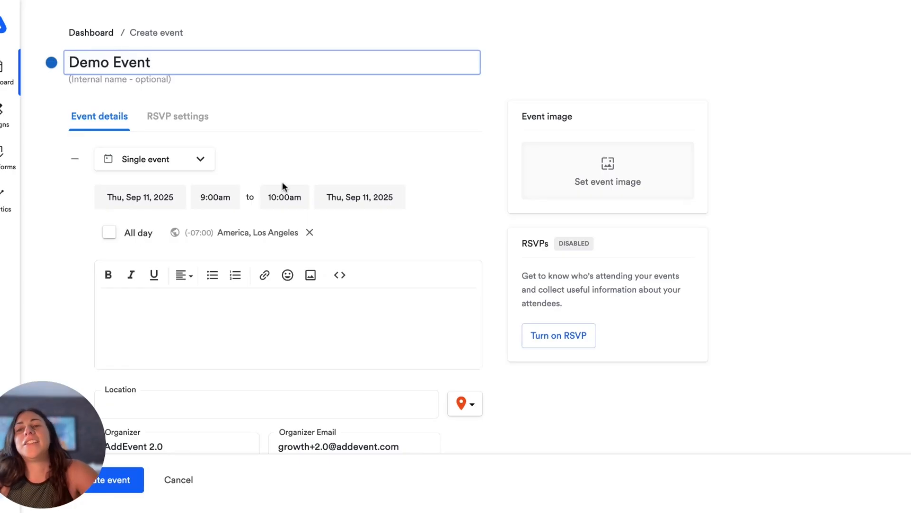
Step: Look at the available event types, leaving the event as a single event
scroll(232, 218, down, 1)
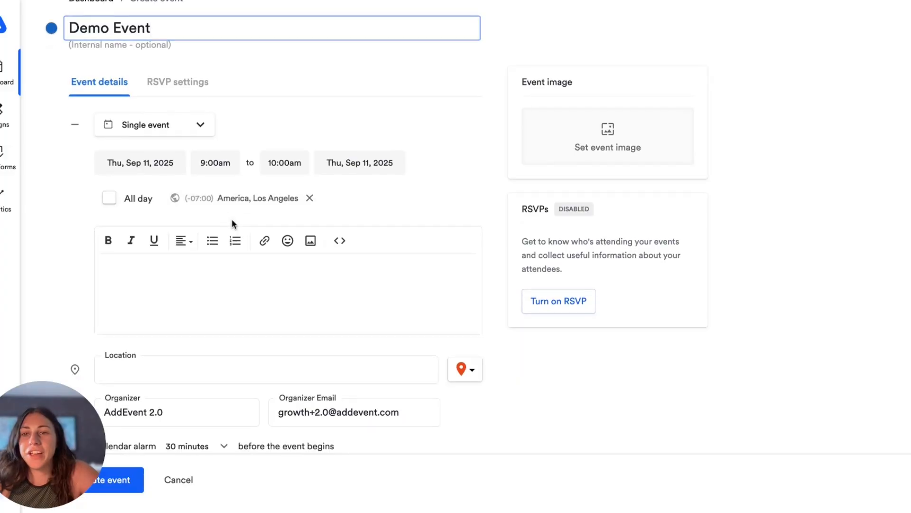
click(174, 125)
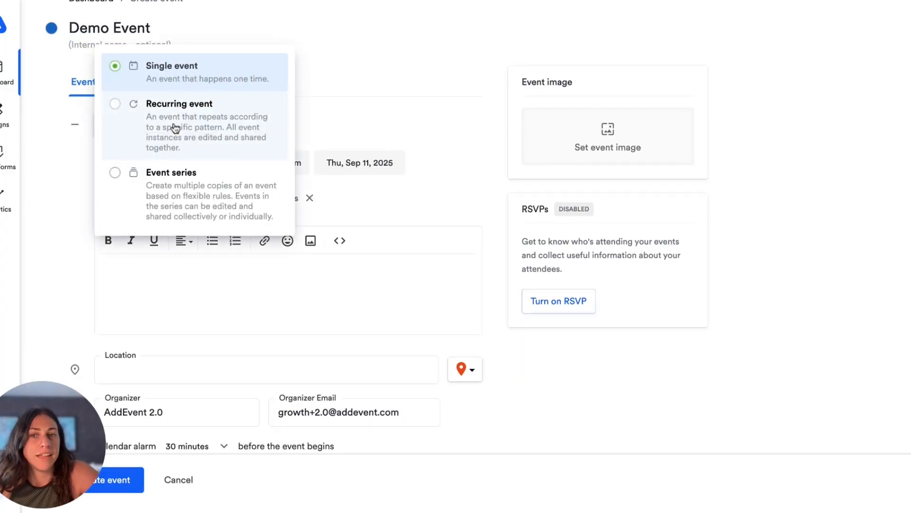
click(425, 133)
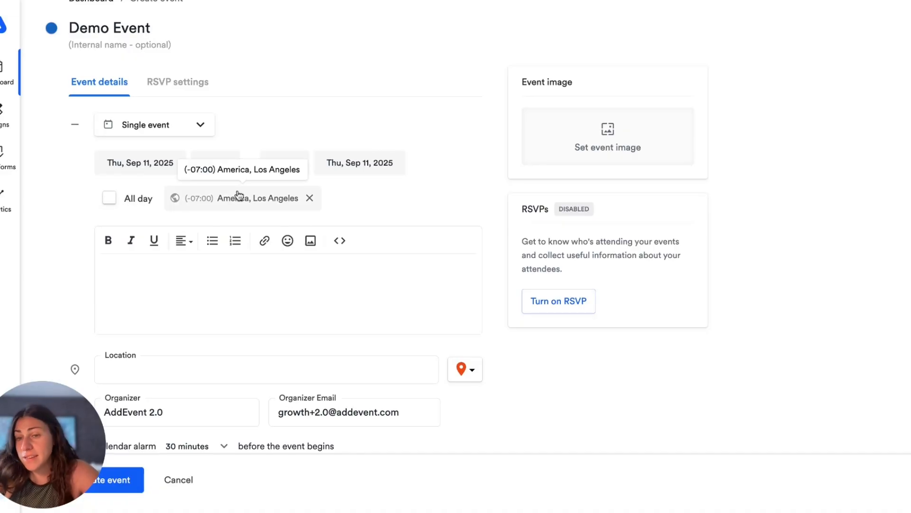
Step: Review the date, organizer, alarm and calendar details, keep them as they are, and create the event
scroll(193, 300, down, 3)
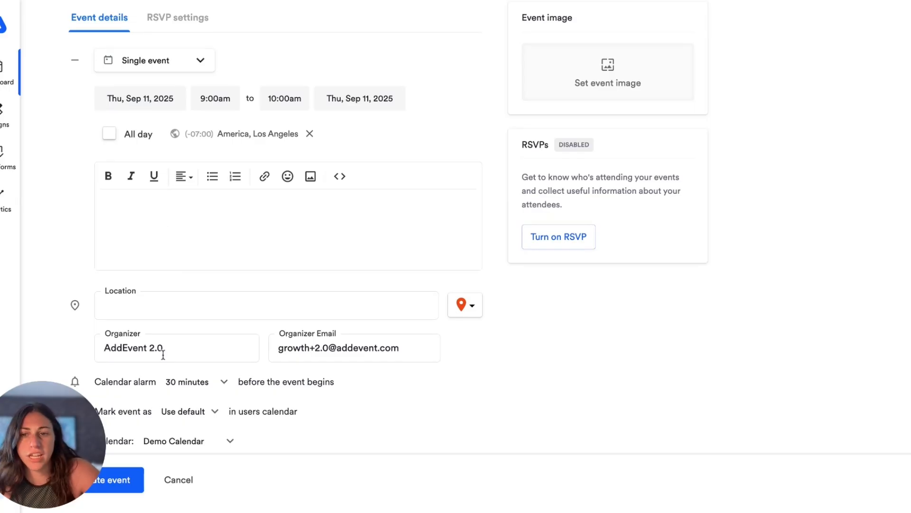
scroll(163, 354, up, 5)
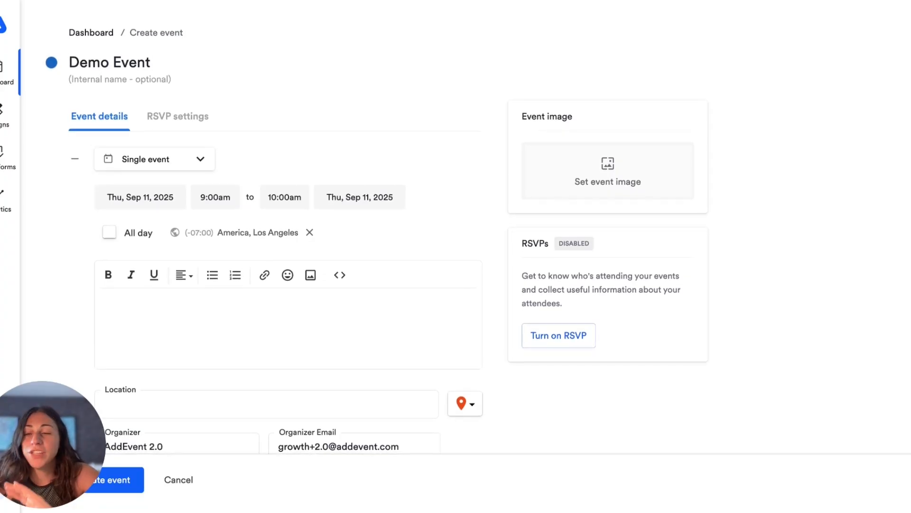
scroll(645, 326, down, 2)
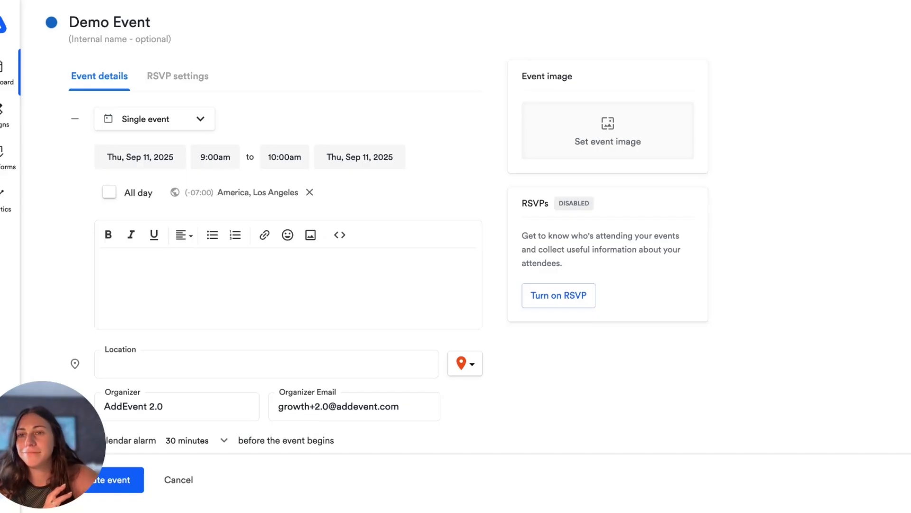
click(125, 488)
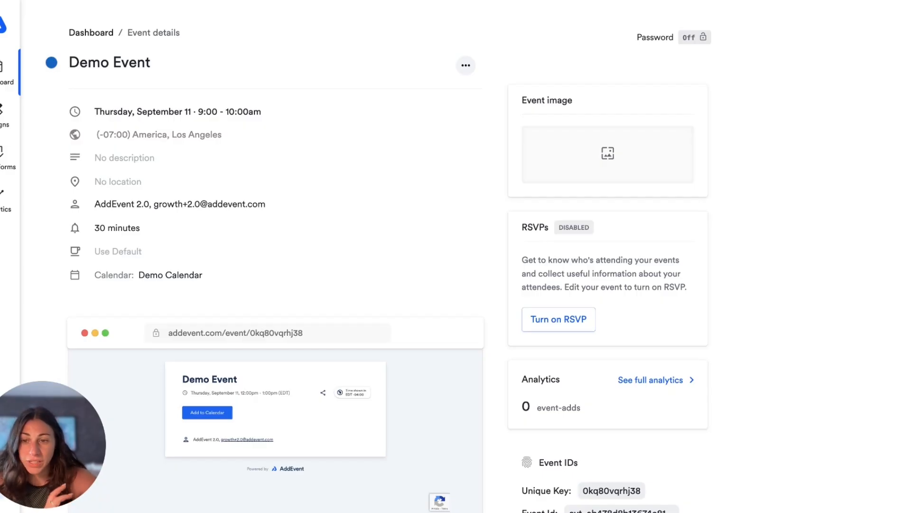
Step: Expand the Add to Calendar links sharing option on the event's details page
scroll(125, 463, down, 5)
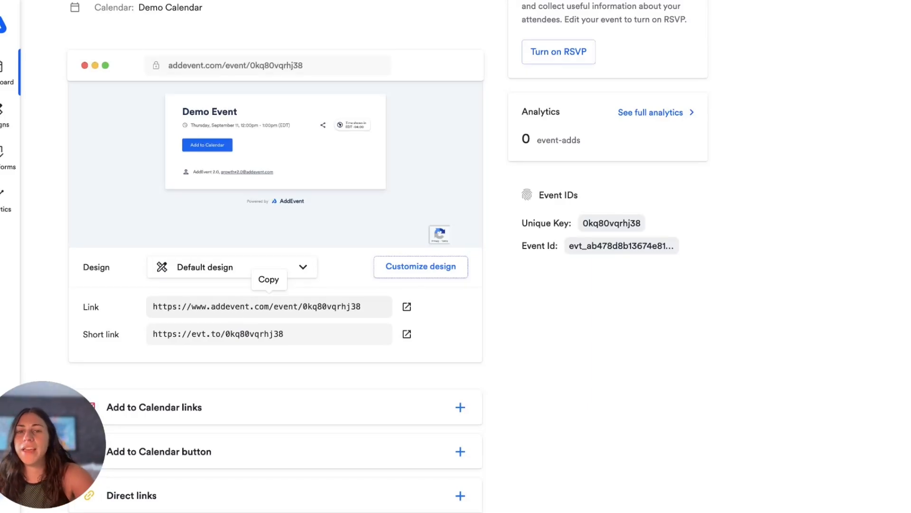
scroll(354, 333, down, 3)
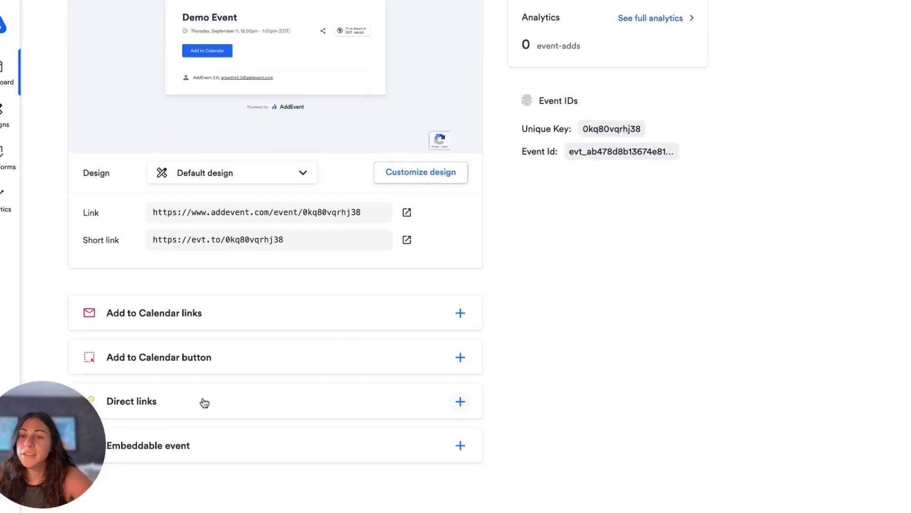
drag(68, 428, 864, 424)
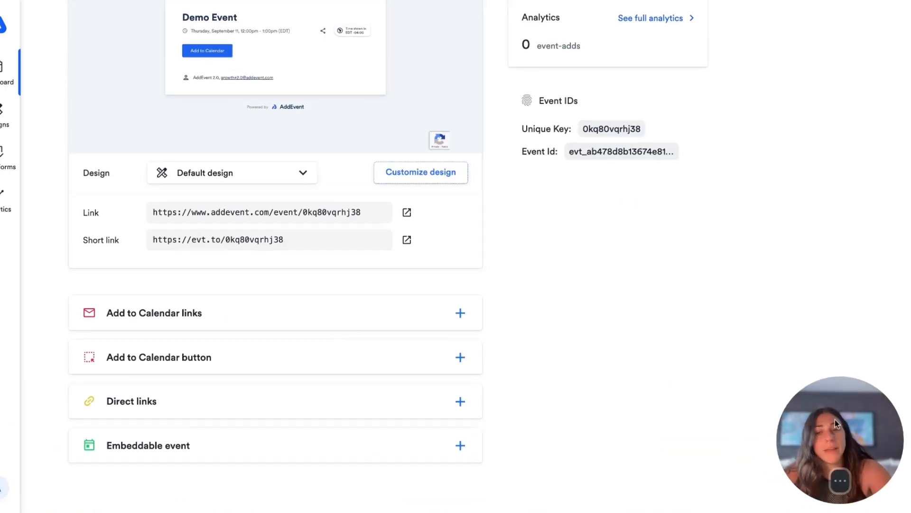
click(186, 321)
scroll(186, 320, down, 5)
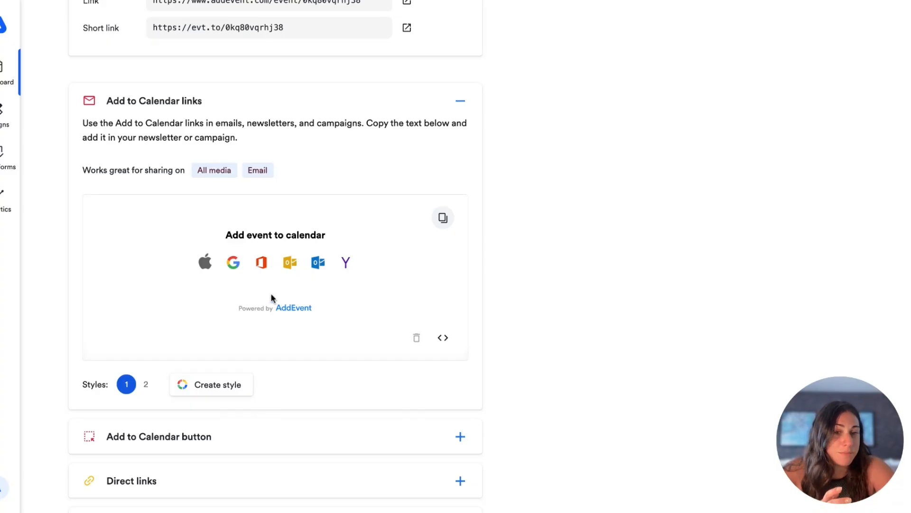
Step: Preview link styles 2 and 1, and start creating a custom style for the Add to Calendar links
click(145, 384)
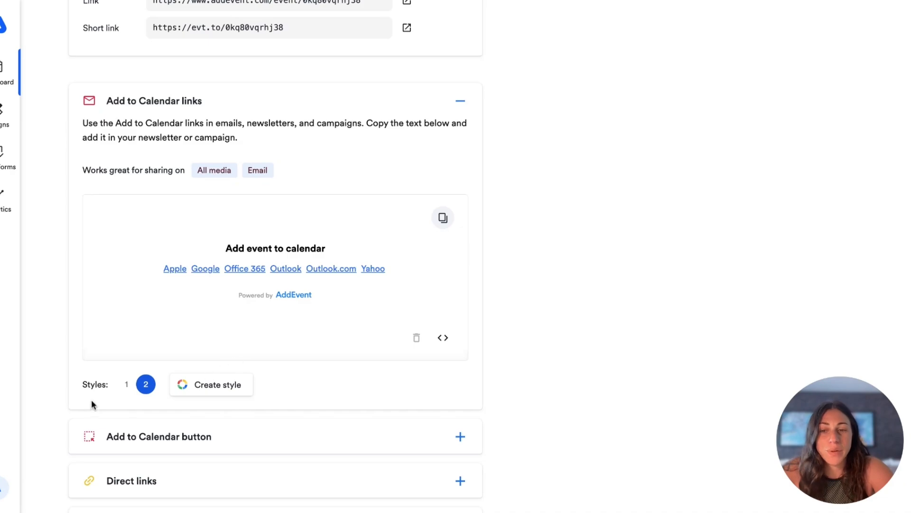
click(127, 384)
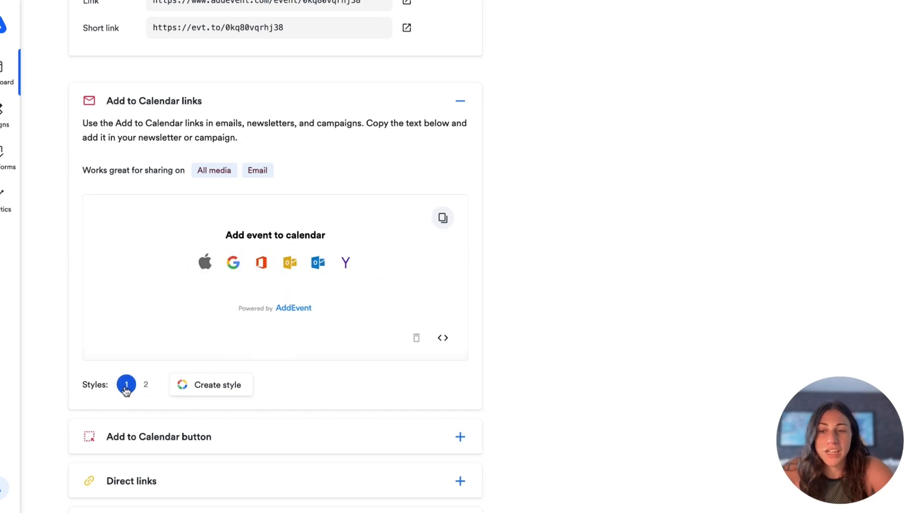
click(210, 395)
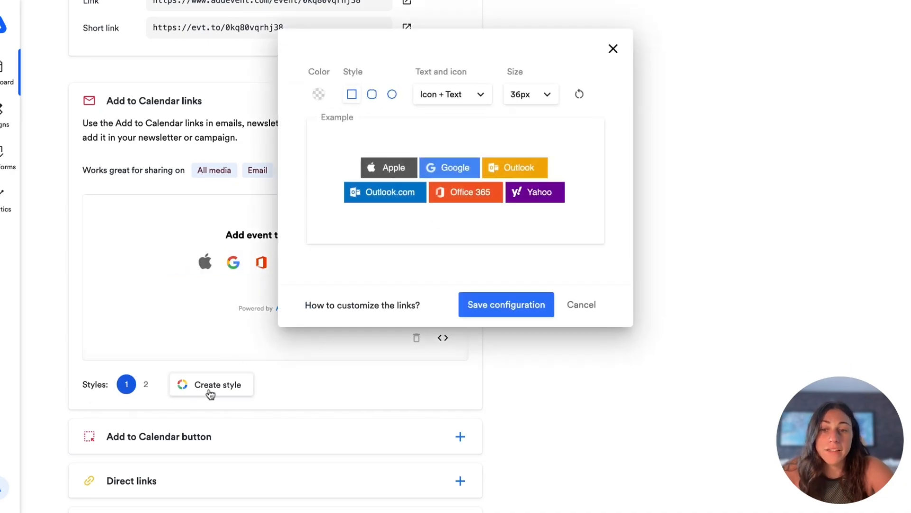
Step: Apply the blue color #386ec1 to the custom calendar links
click(320, 96)
drag(399, 59, 431, 45)
click(424, 123)
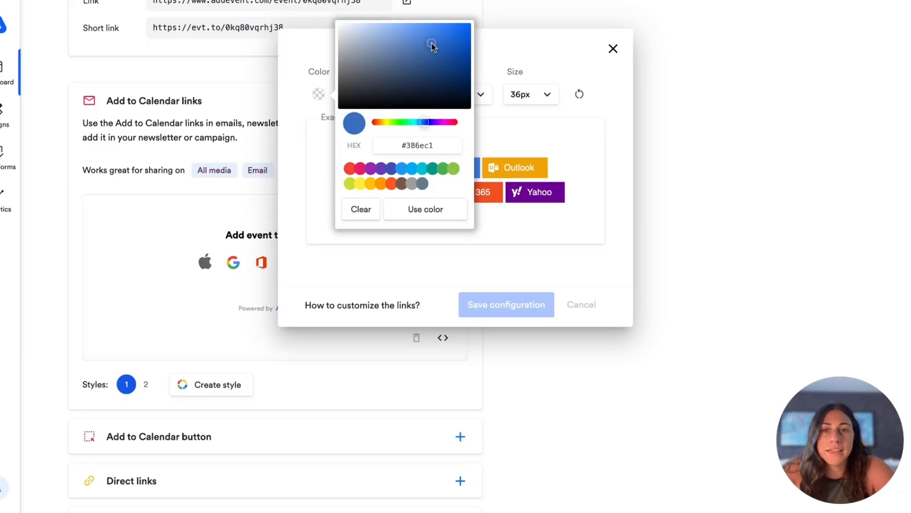
click(413, 209)
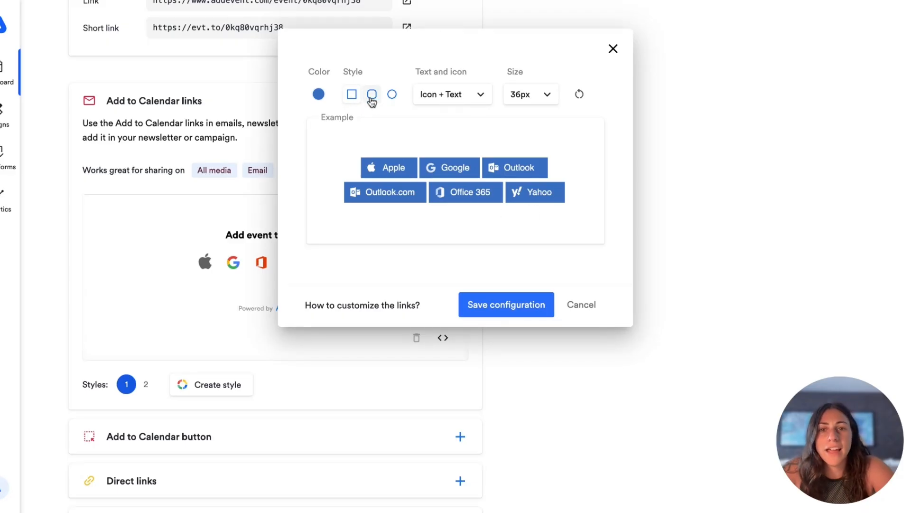
Step: Give the calendar links the fully rounded shape and, after trying Text, set them to Icon only
click(391, 97)
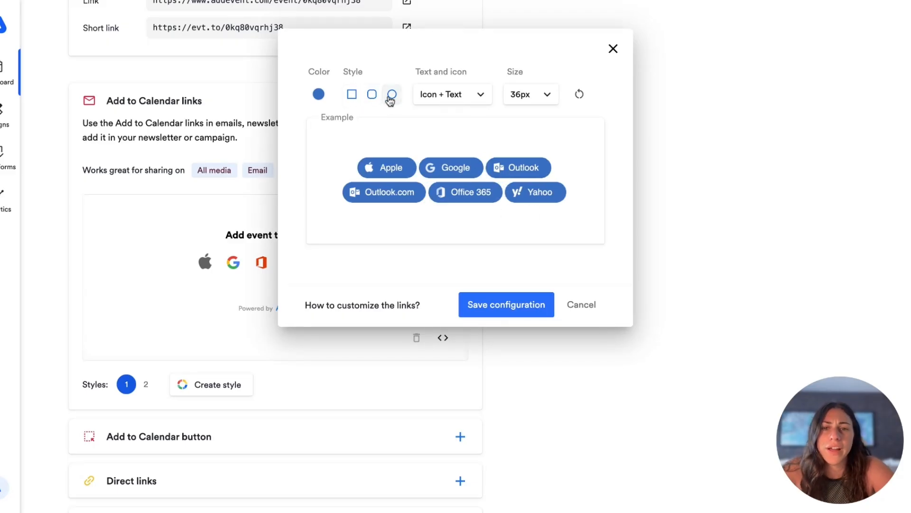
click(488, 96)
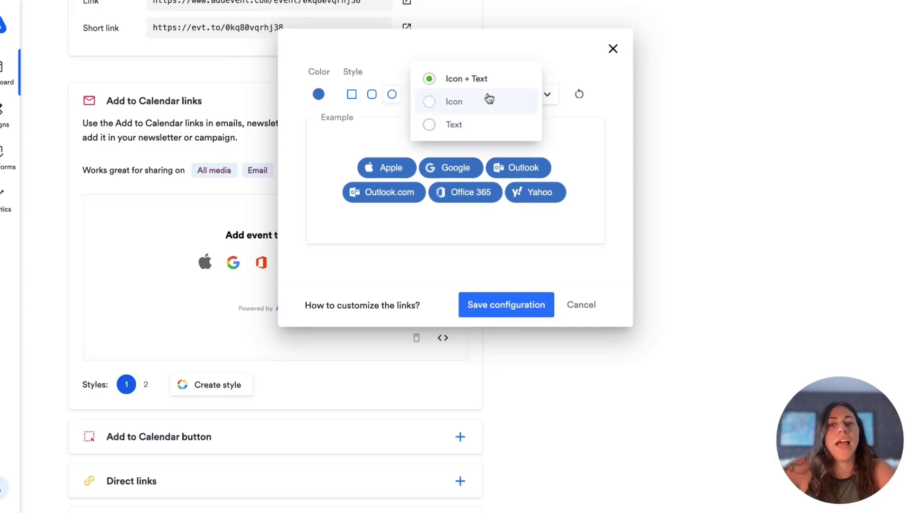
click(463, 122)
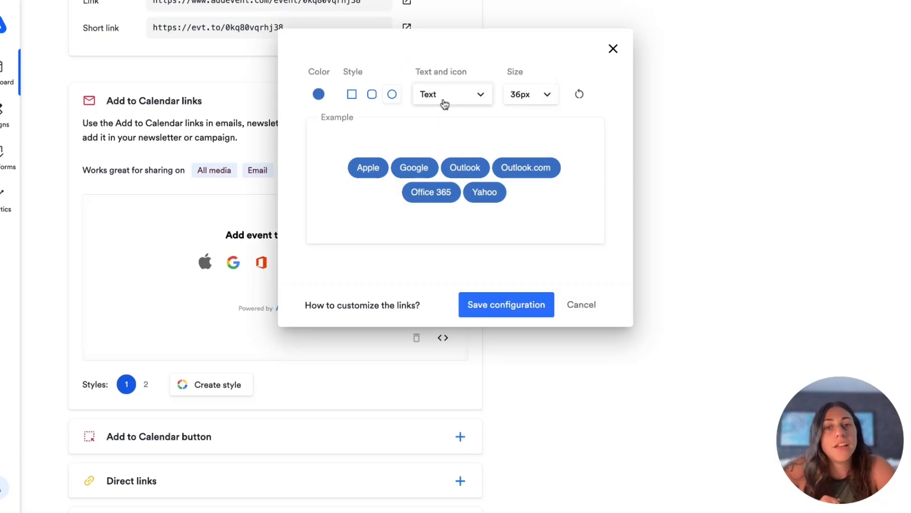
click(446, 103)
click(449, 102)
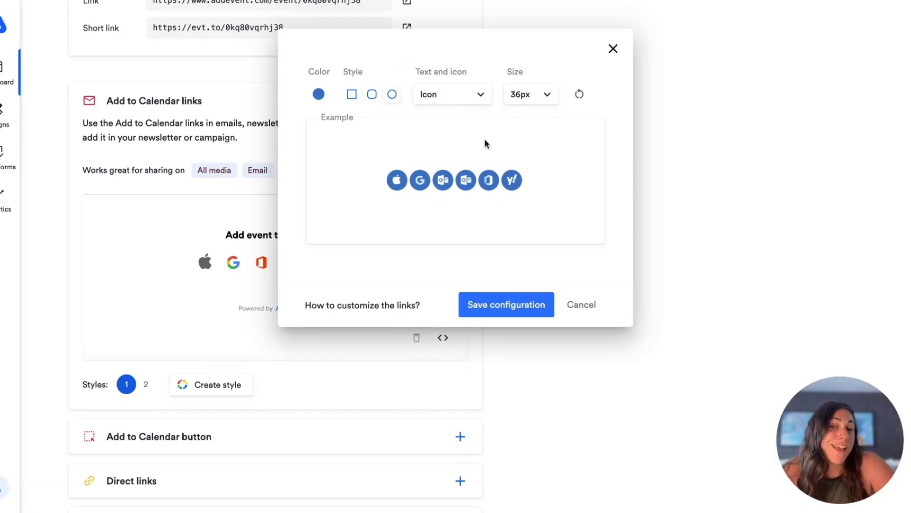
Step: Set the size of the calendar link icons to 72px
click(546, 95)
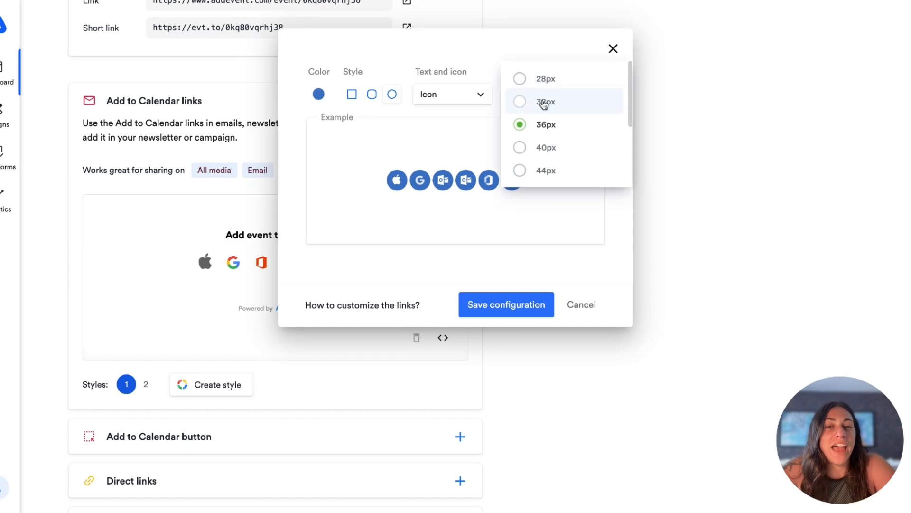
scroll(546, 175, down, 3)
scroll(549, 175, down, 2)
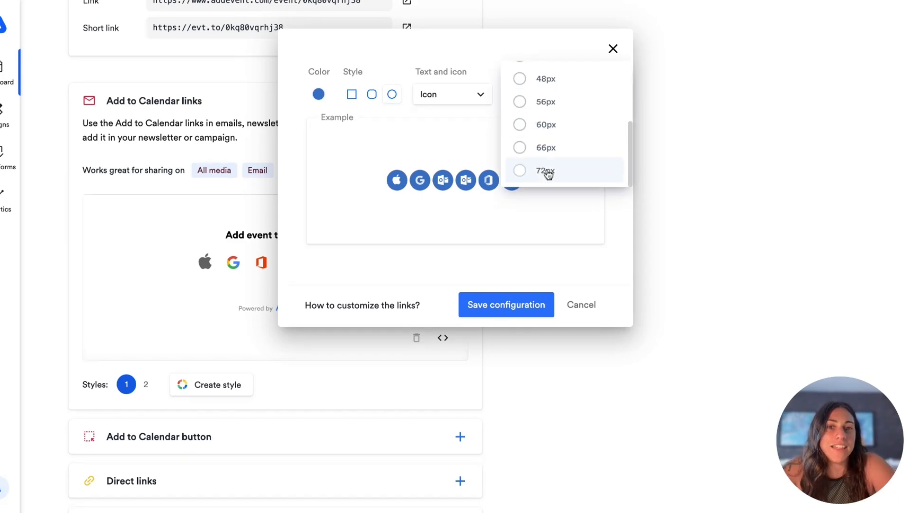
click(546, 173)
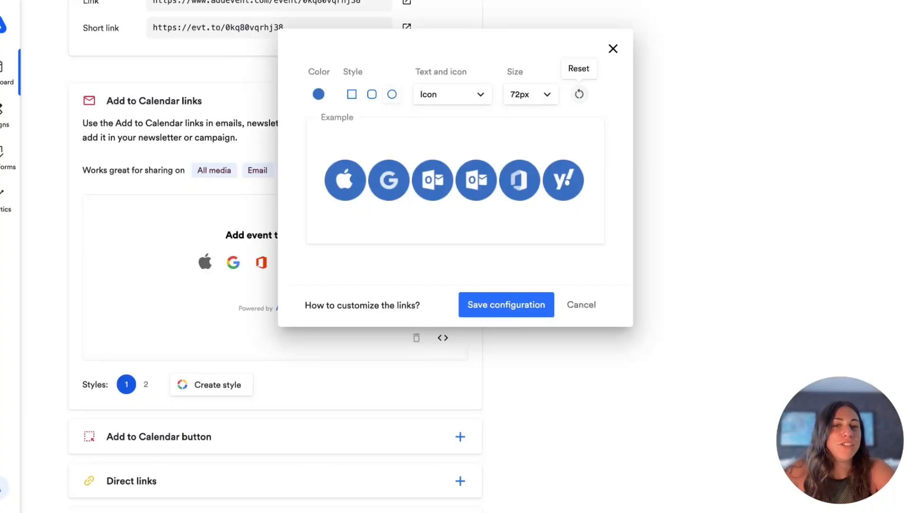
Step: Reset the custom link style to its defaults and save the configuration
click(579, 94)
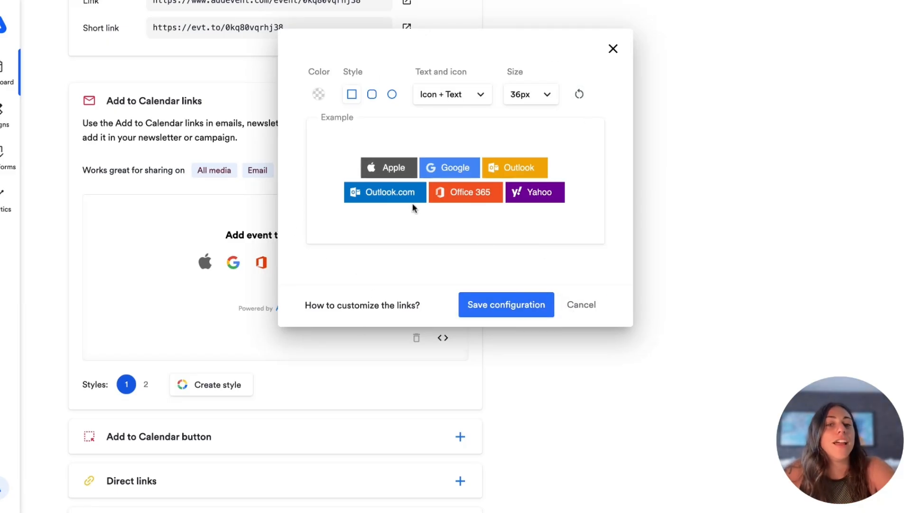
click(494, 302)
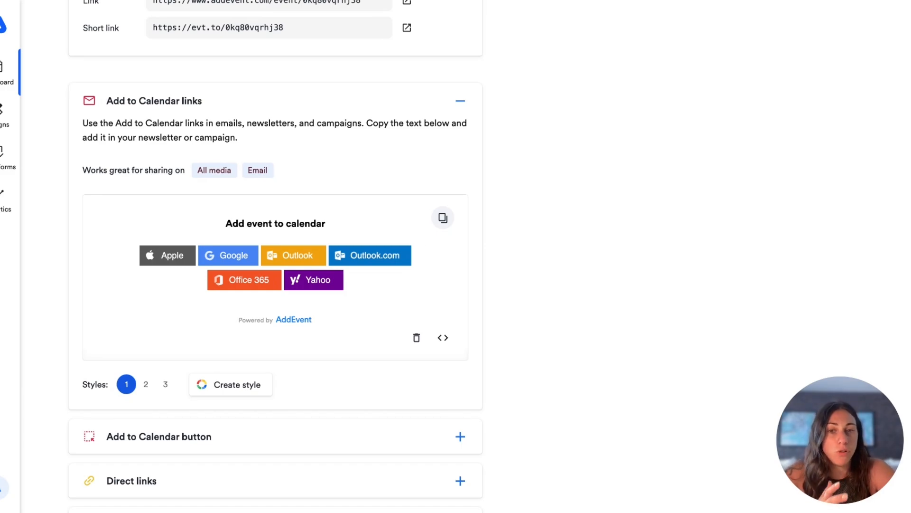
Step: Copy the source code of the styled Add to Calendar links and collapse that sharing section
click(442, 219)
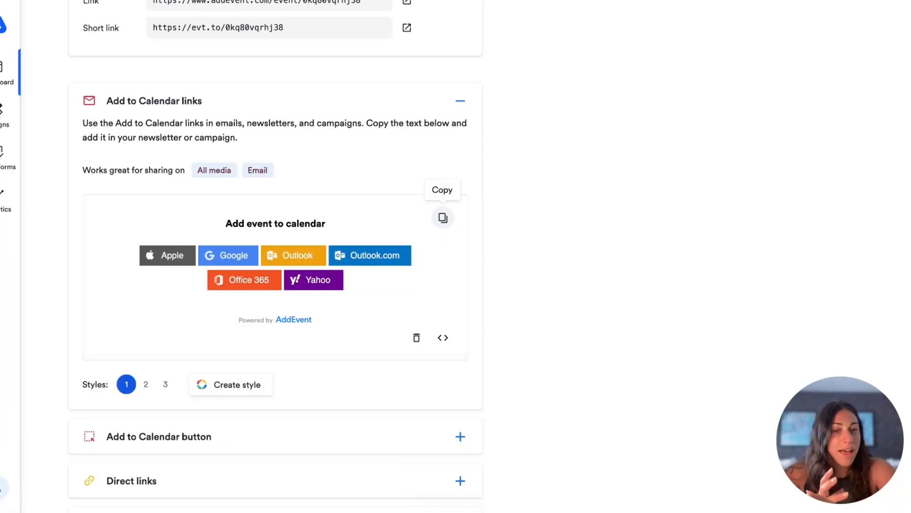
click(444, 339)
scroll(419, 142, down, 1)
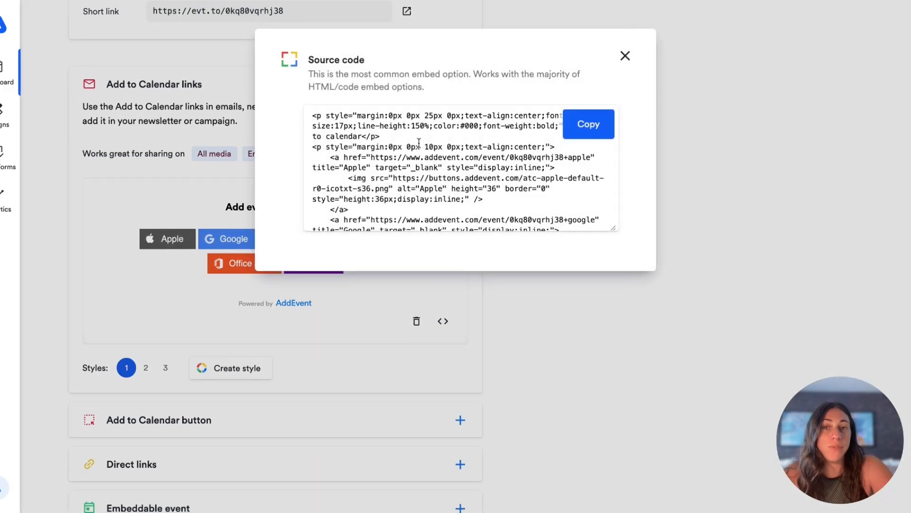
click(597, 128)
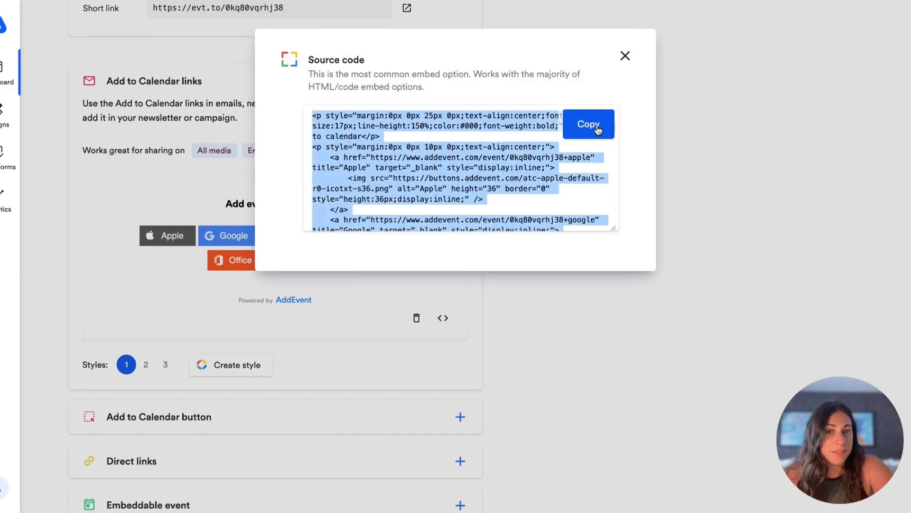
click(626, 56)
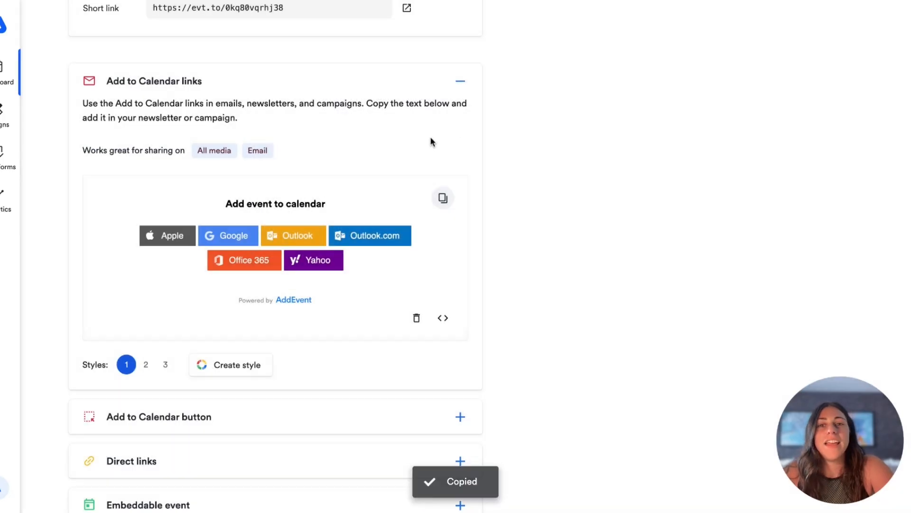
click(461, 82)
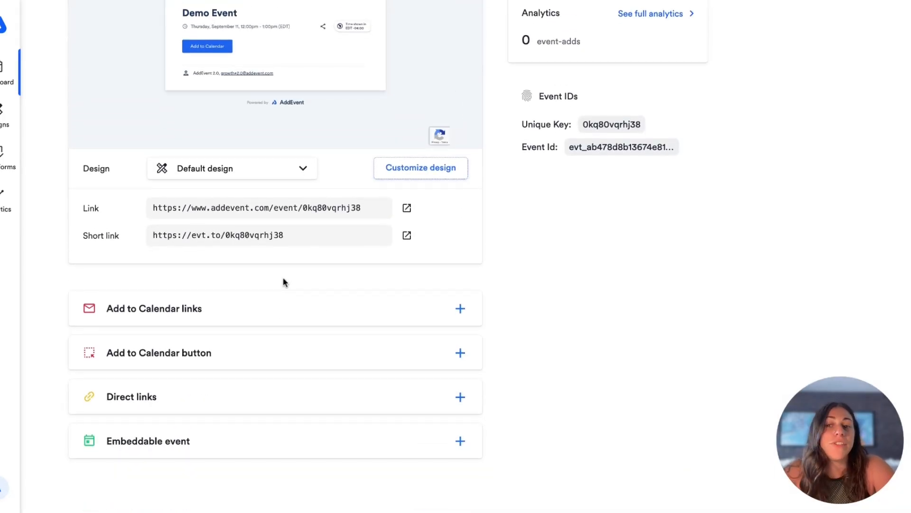
Step: Expand the Add to Calendar button sharing option and preview button style 2, returning to style 1
click(203, 355)
scroll(362, 297, down, 5)
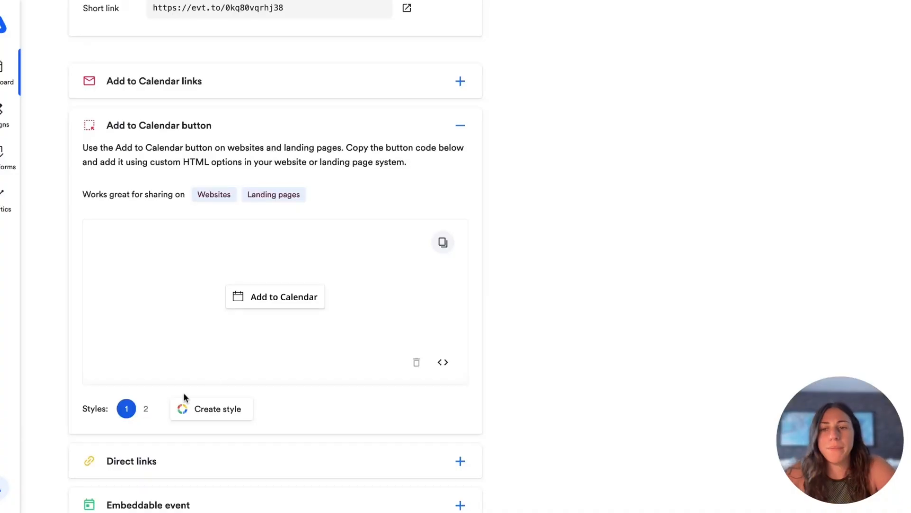
click(147, 408)
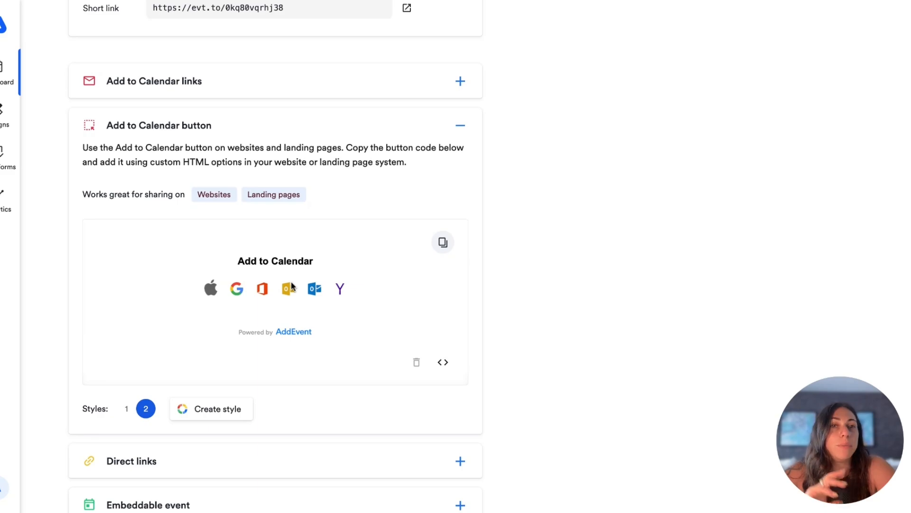
click(126, 413)
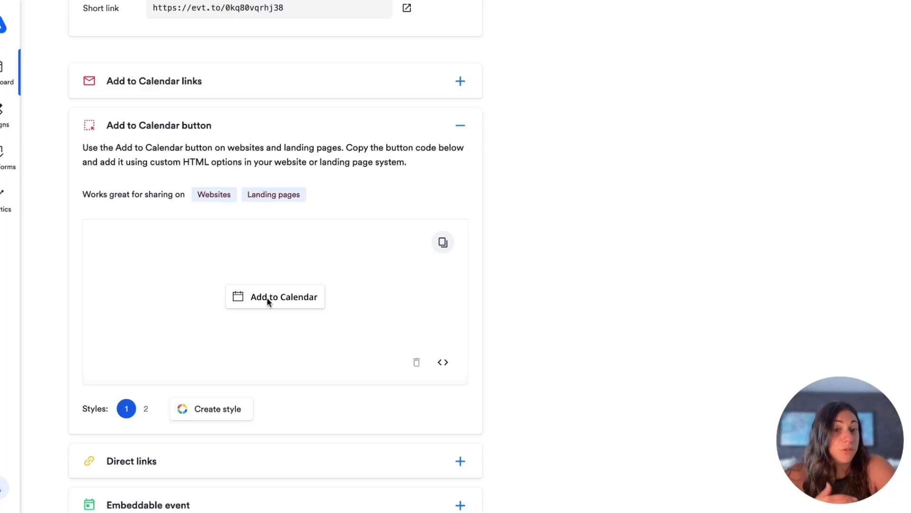
Step: Create a new button style, trying Blue button (skewed) and Text with solid underline before choosing the Blue button with arrow design
click(209, 409)
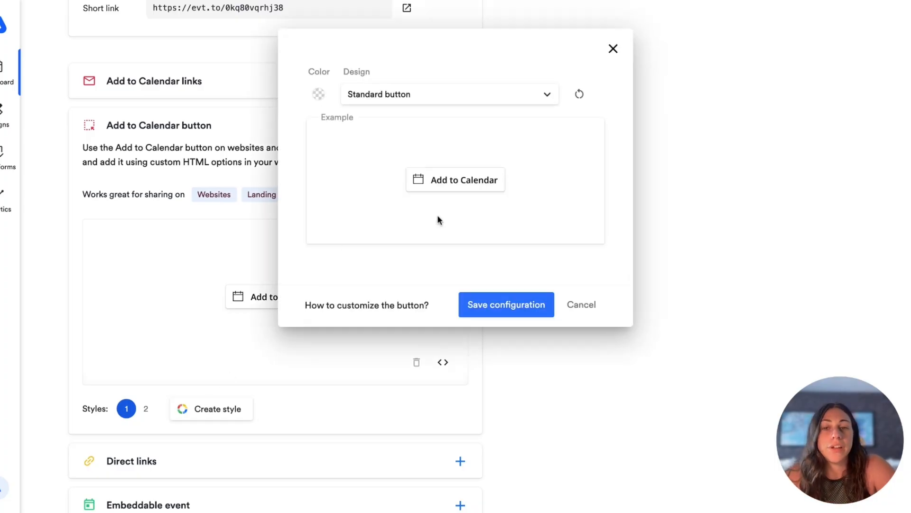
click(417, 101)
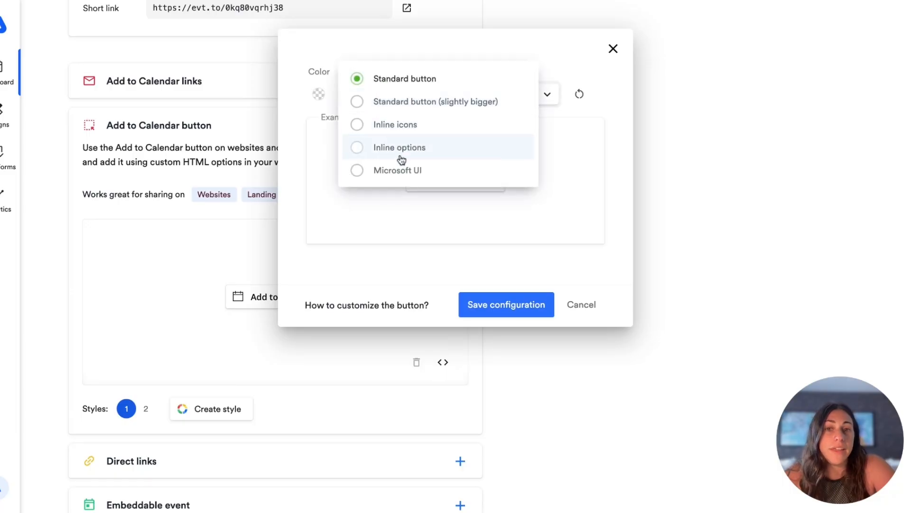
scroll(401, 156, down, 2)
scroll(414, 129, down, 2)
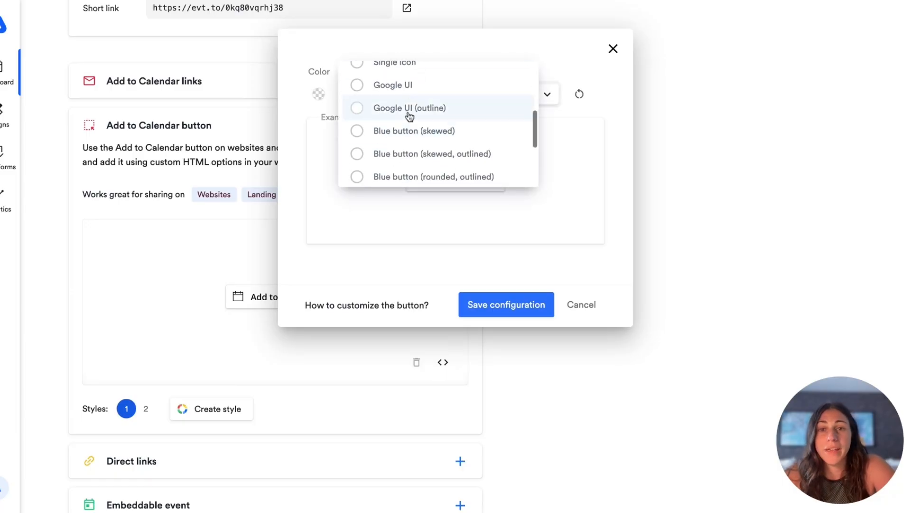
scroll(410, 117, down, 1)
click(407, 109)
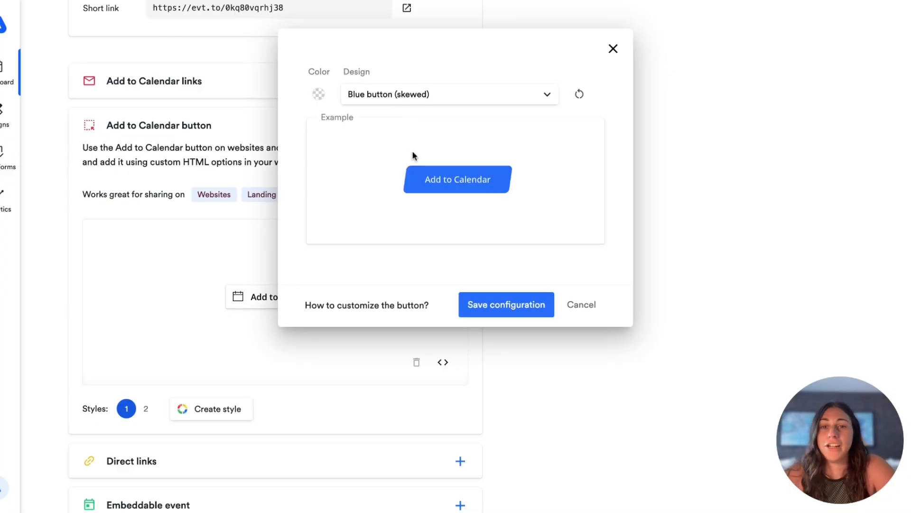
click(433, 94)
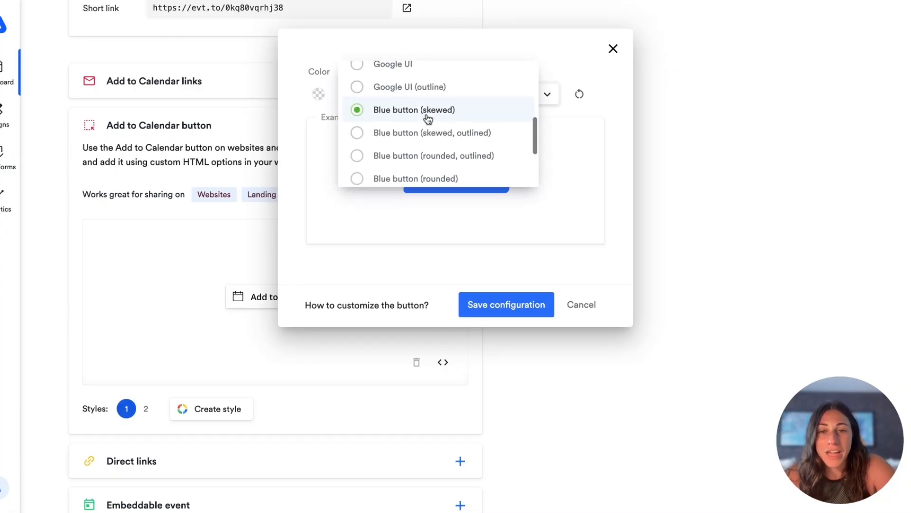
scroll(428, 118, down, 3)
click(407, 139)
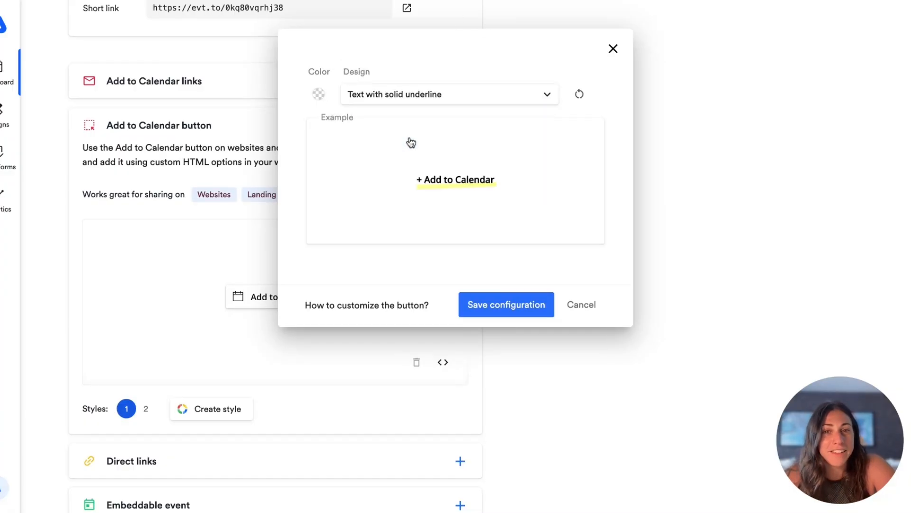
click(459, 93)
click(419, 173)
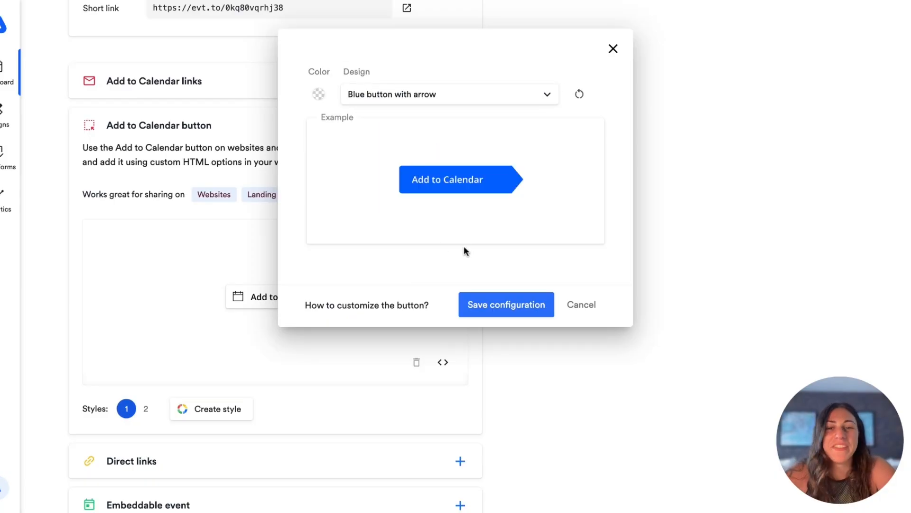
Step: Color the arrow button with the brown preset swatch and save the configuration
click(319, 93)
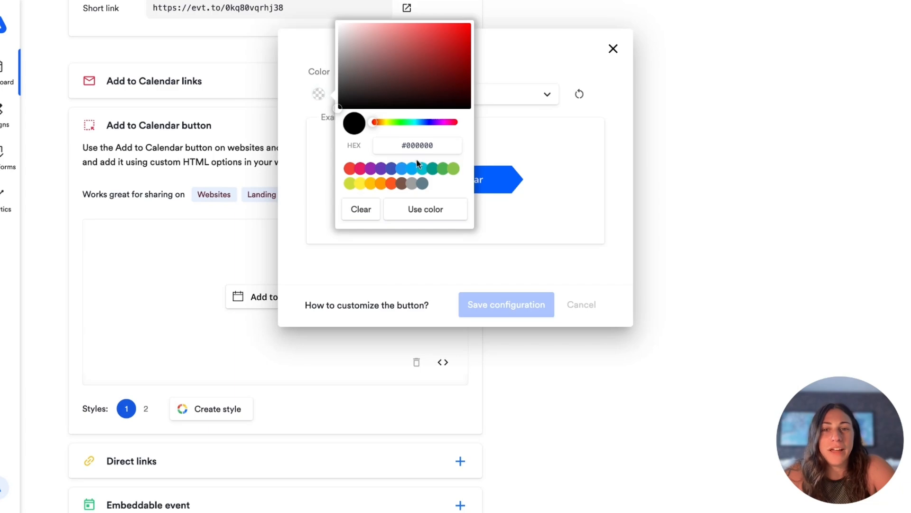
click(401, 184)
click(413, 210)
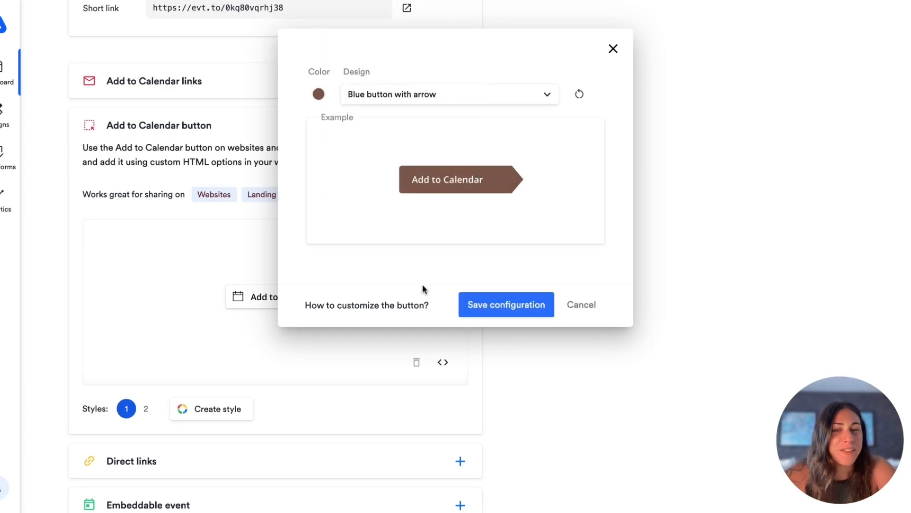
click(493, 304)
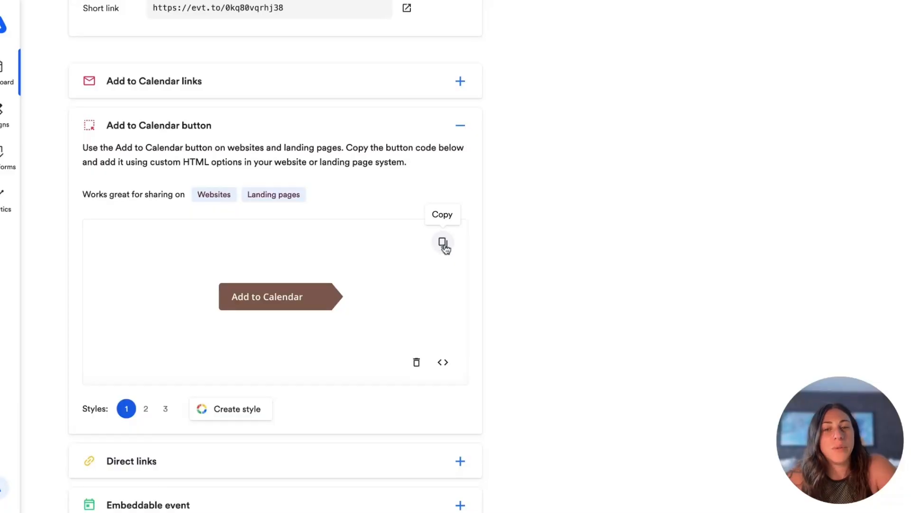
Step: View the source code of the brown Add to Calendar button and collapse that sharing section
click(443, 362)
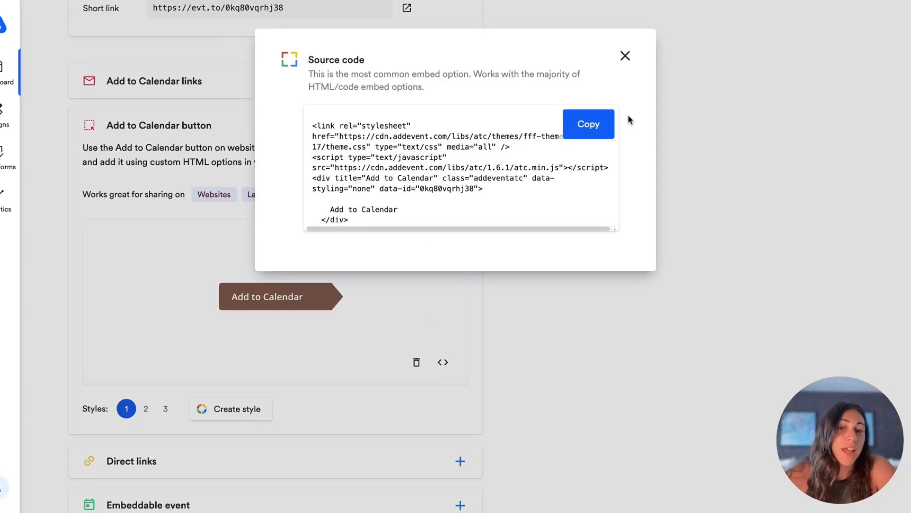
click(625, 56)
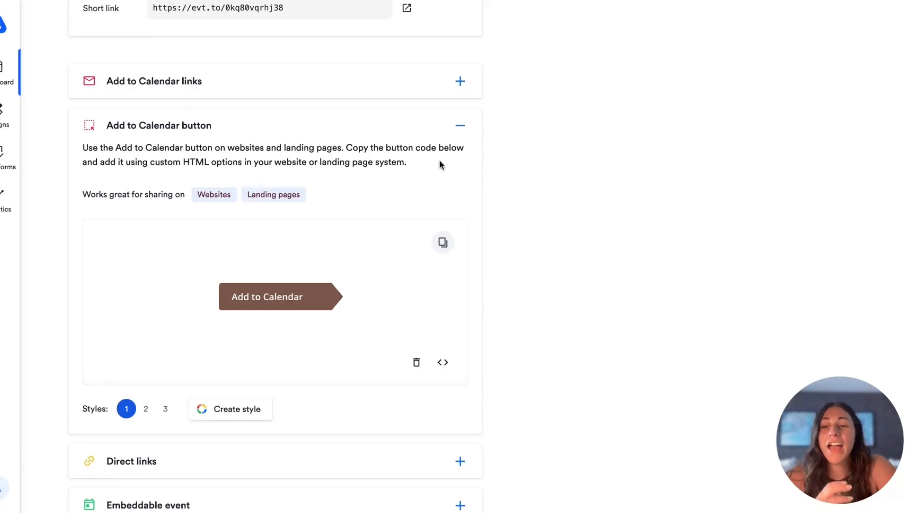
click(461, 125)
scroll(438, 138, up, 10)
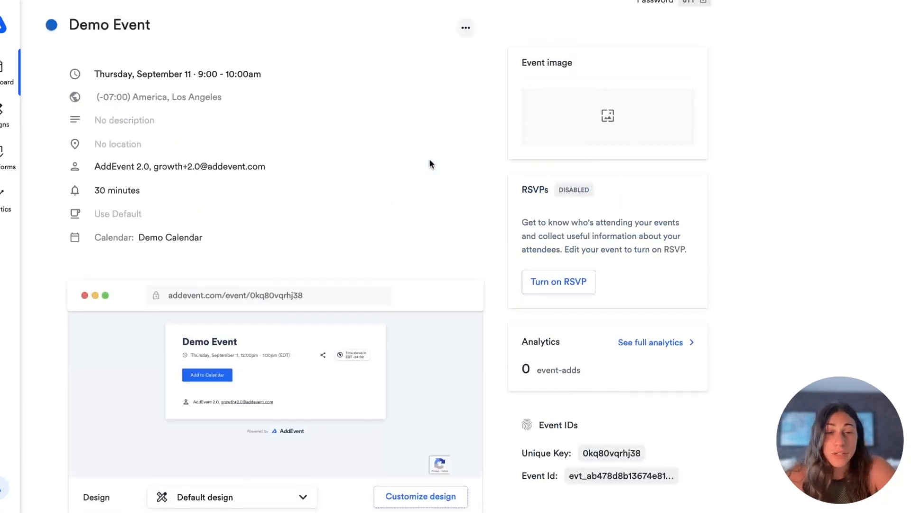